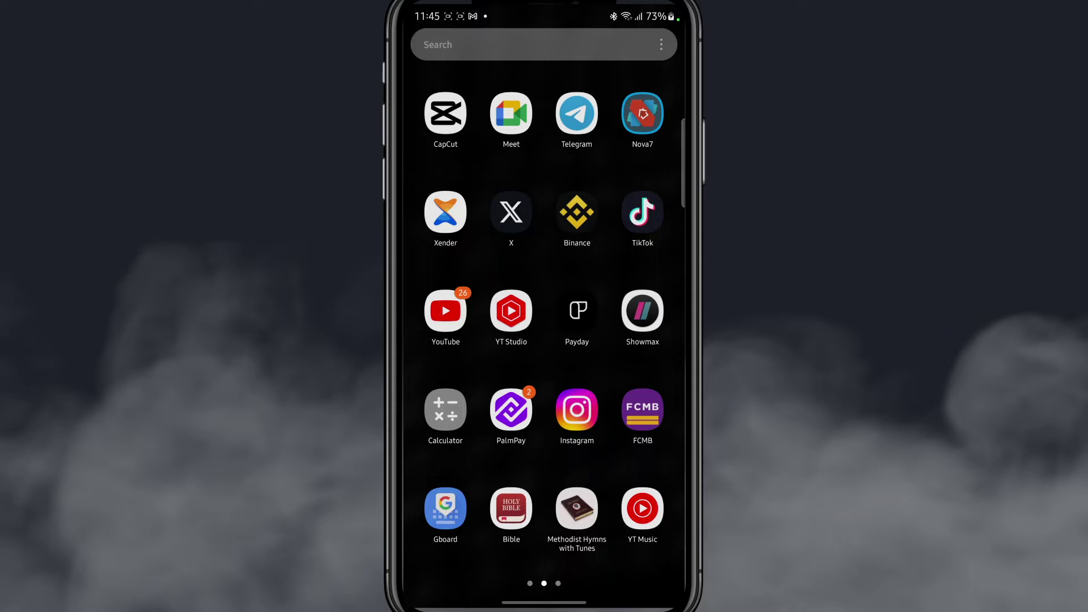
- Choose Add an existing account from the side drawer's accounts menu
left_click(511, 212)
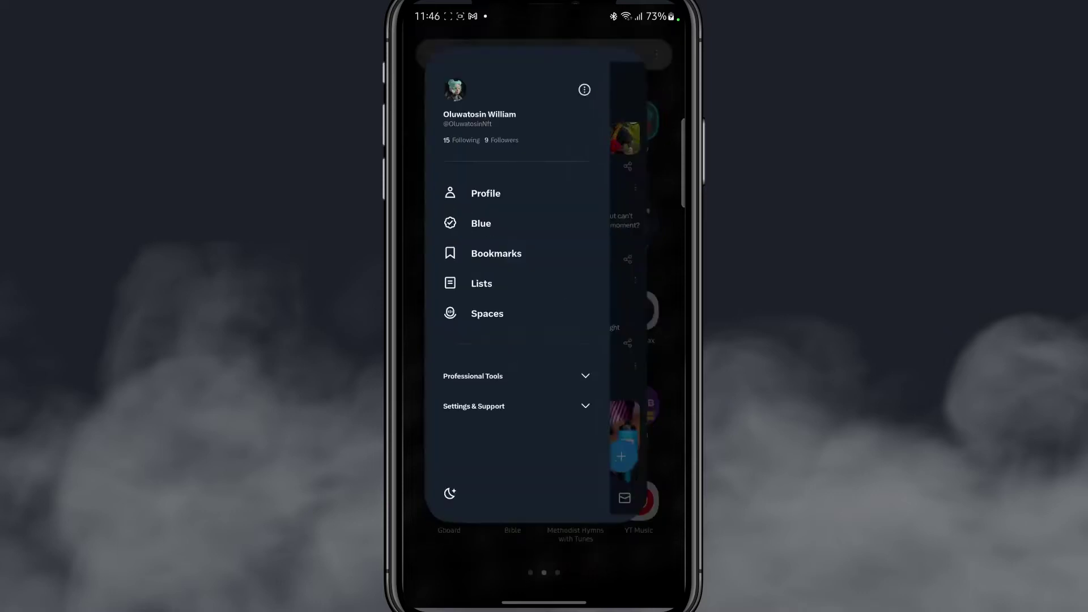
left_click(425, 42)
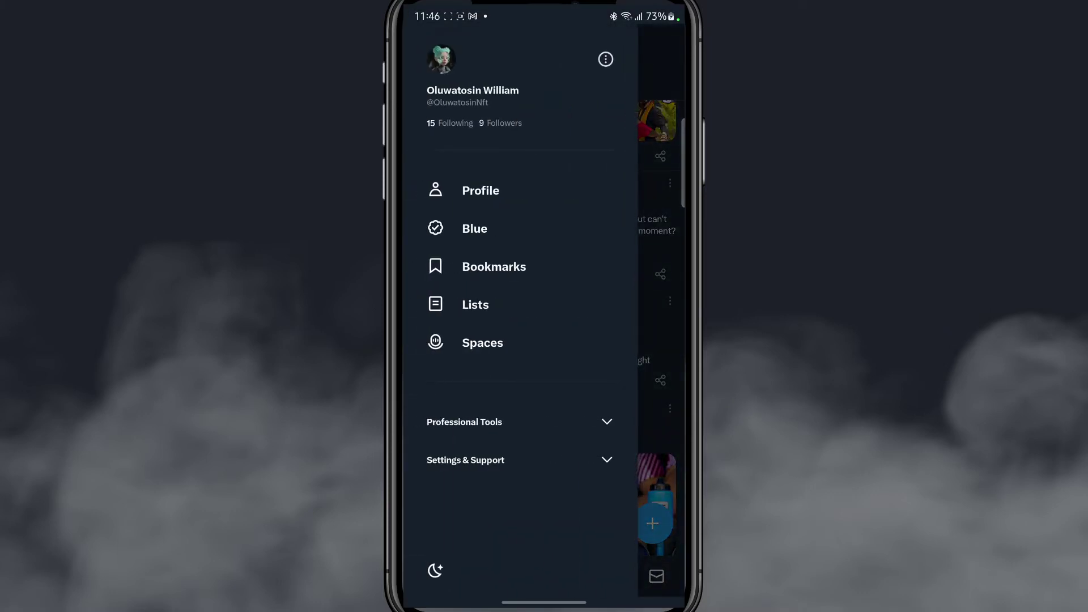
left_click(606, 59)
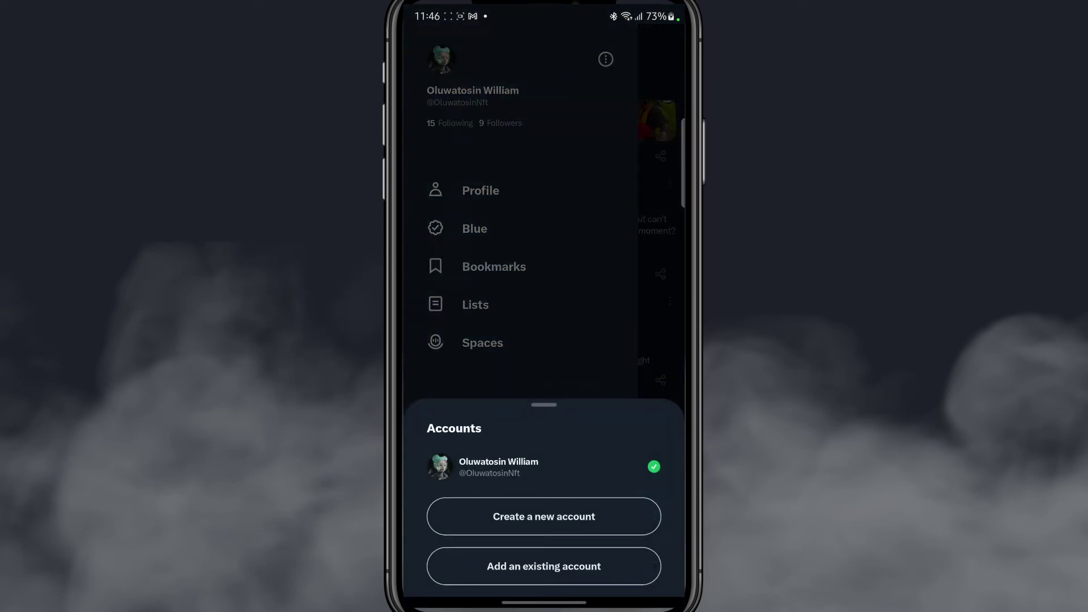
left_click(543, 566)
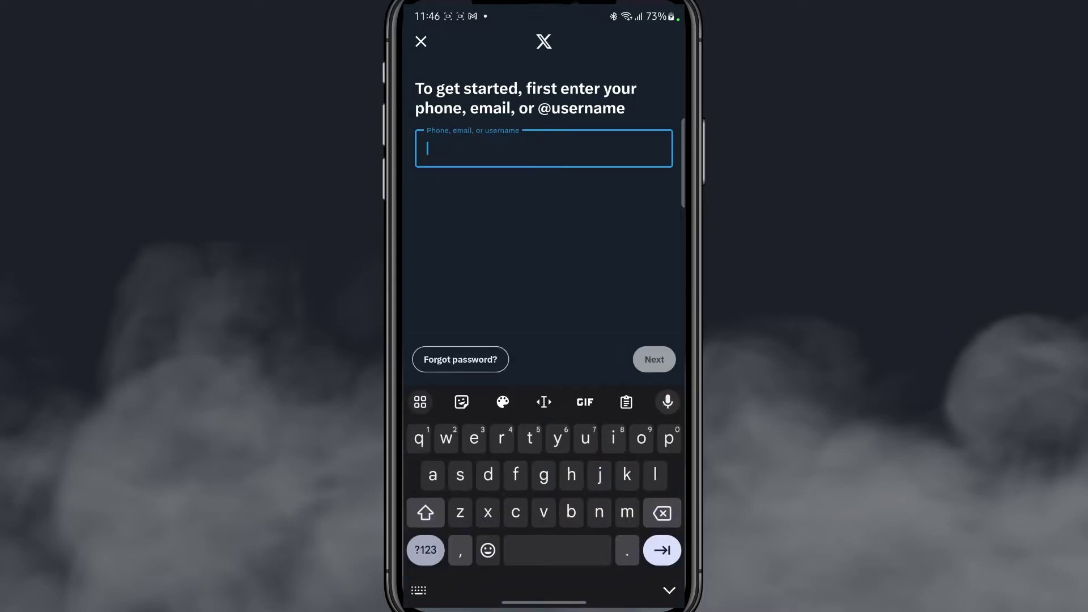
type("tosi")
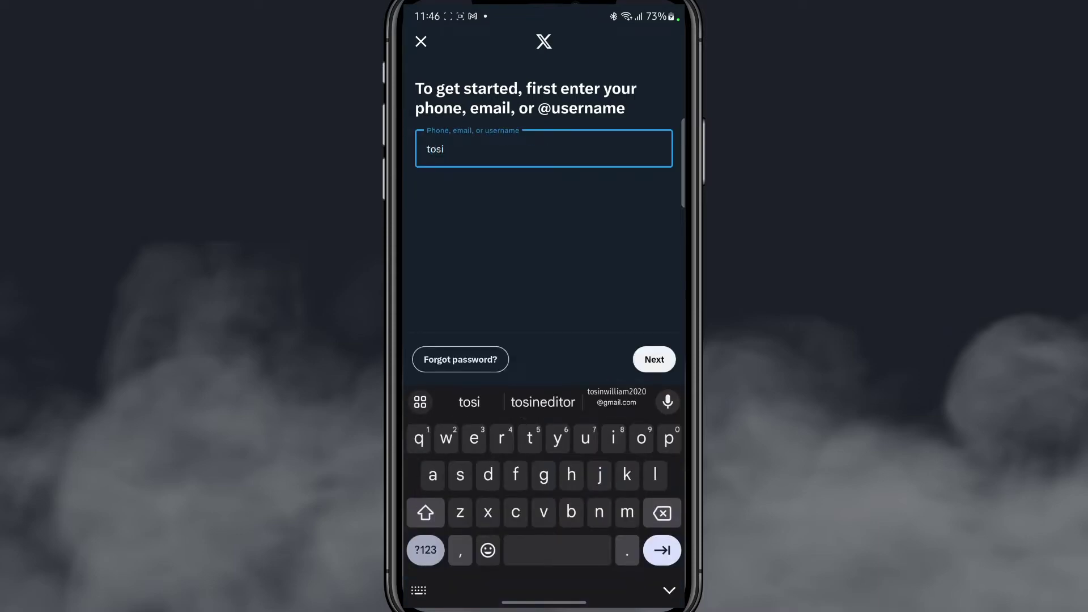
- Fill in the suggested username and start the forgotten-password flow
left_click(542, 402)
left_click(661, 513)
left_click(654, 359)
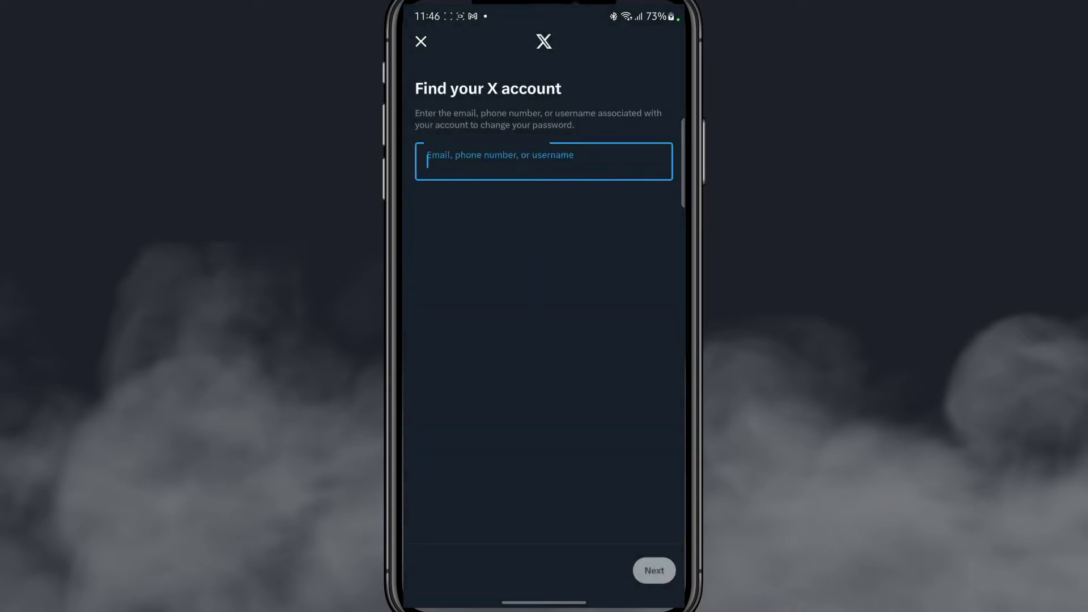
type("tos")
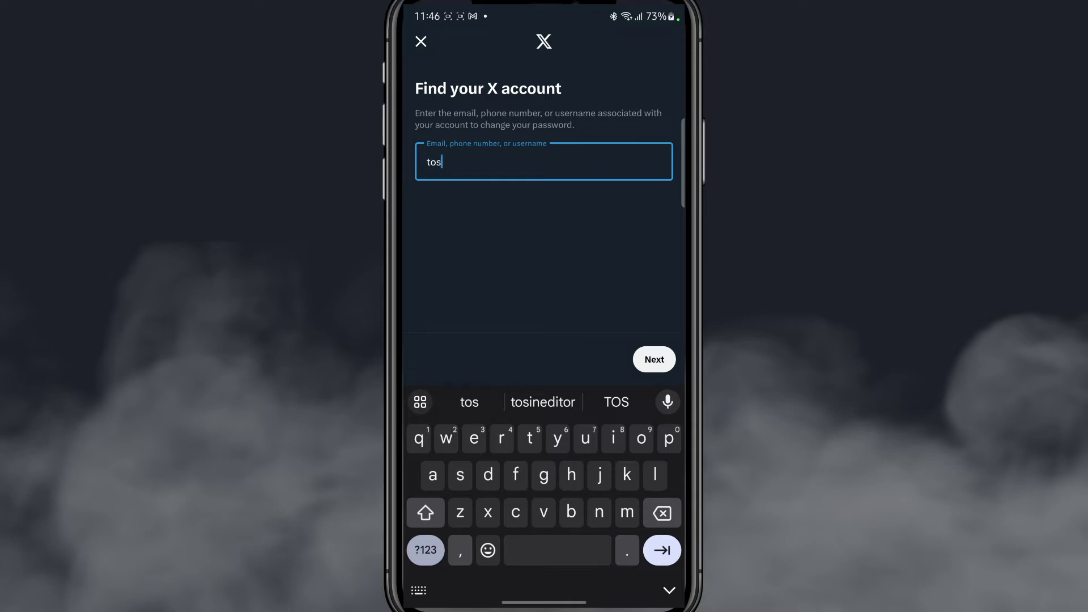
type("ineditor")
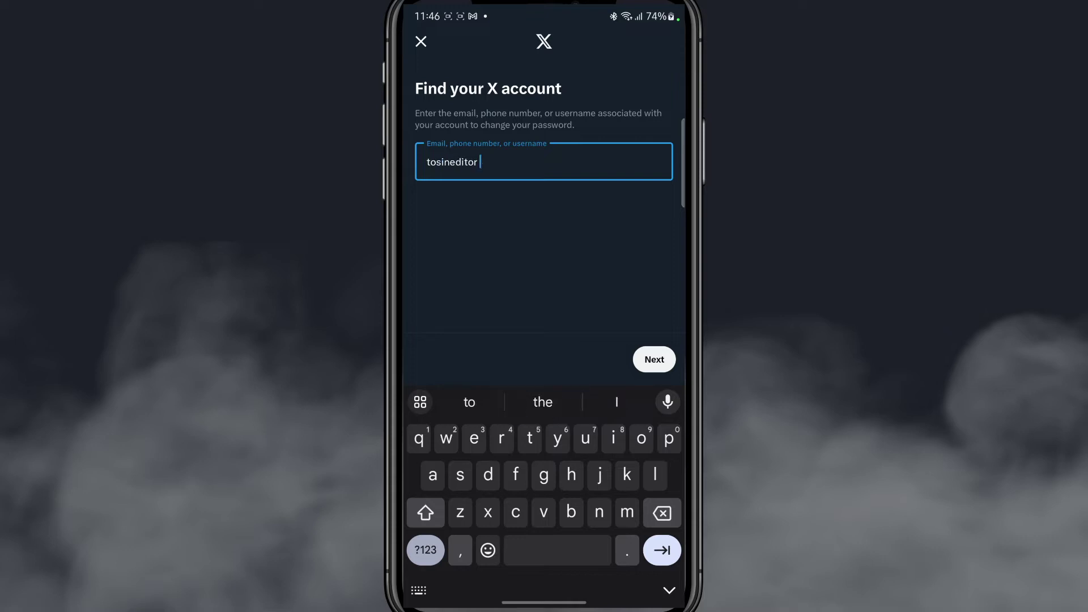
- Submit the username without its trailing space and choose email for the confirmation code
key("BackSpace")
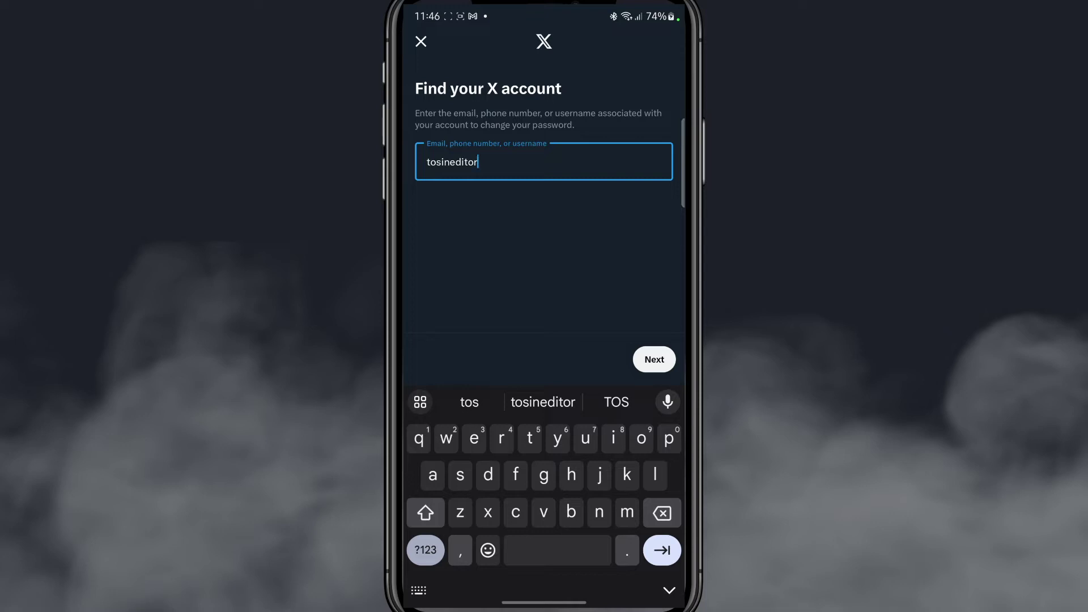
left_click(654, 359)
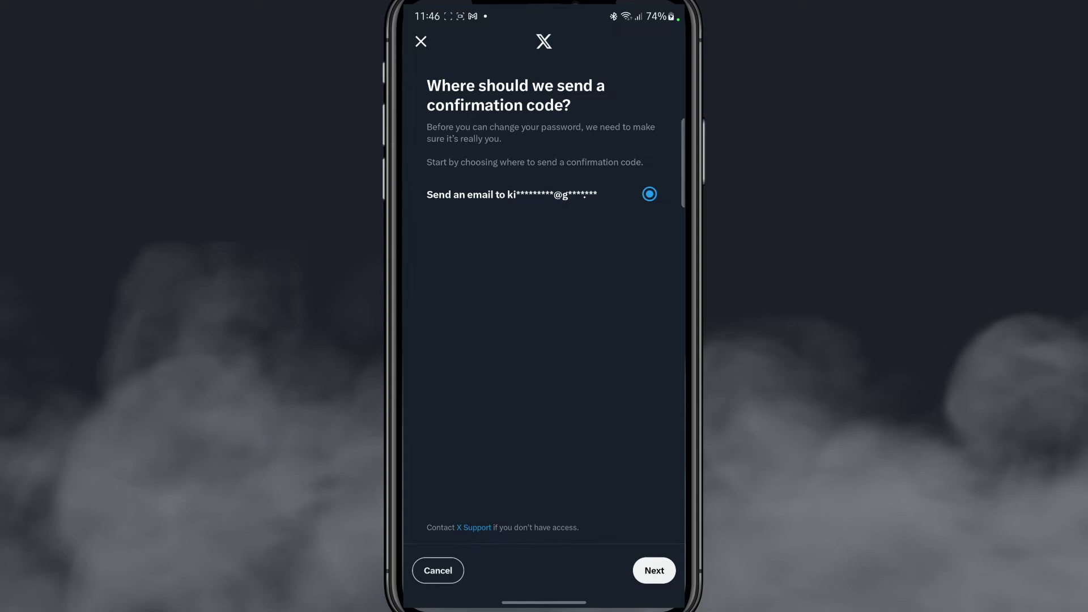
left_click(654, 570)
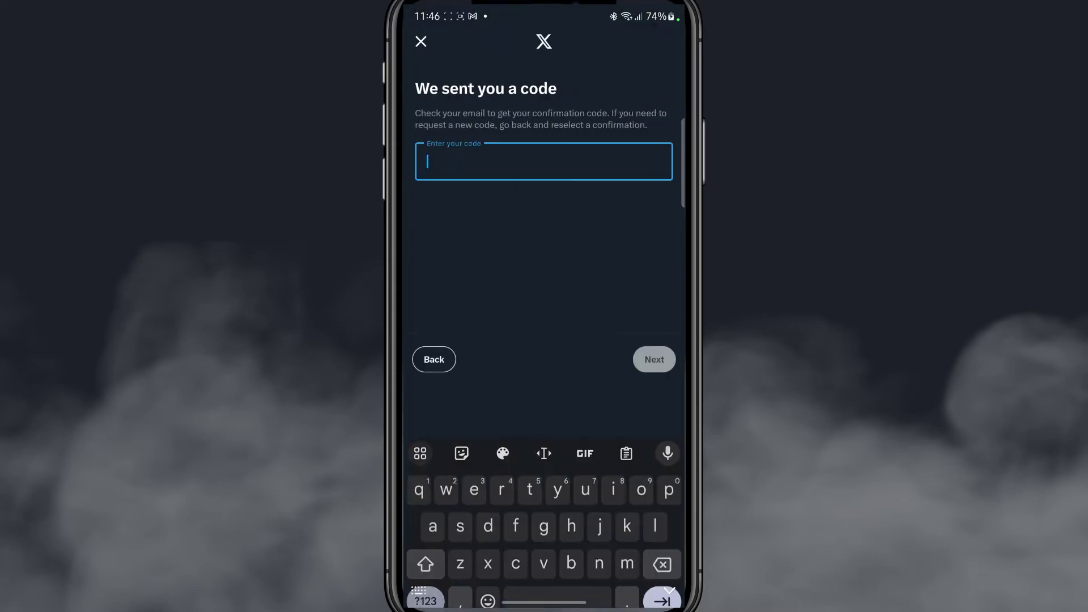
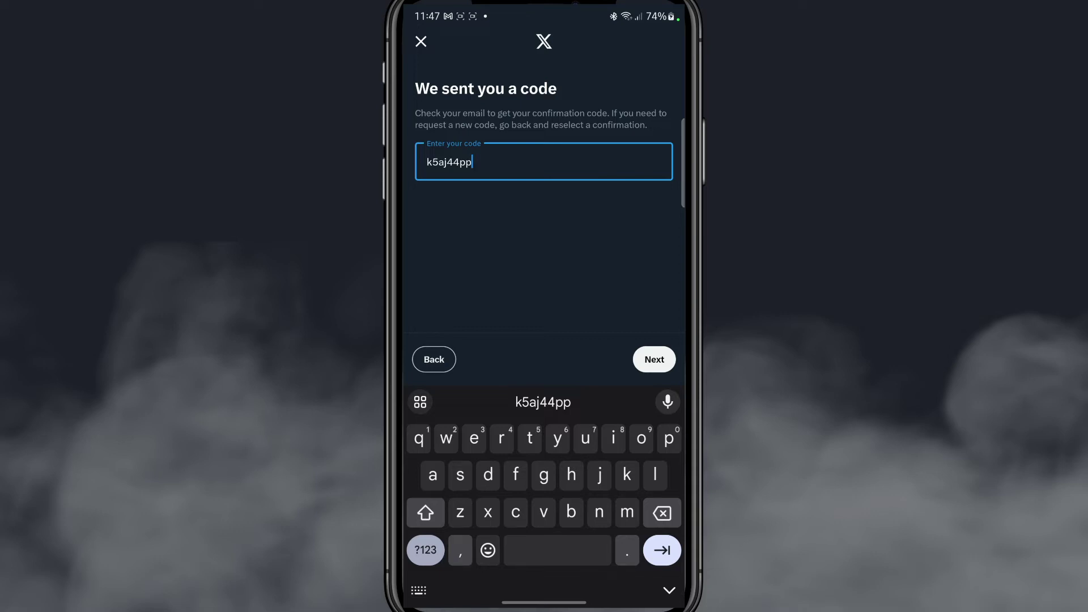
- Correct the mistyped emailed confirmation code and submit it
key("BackSpace")
key("BackSpace")
key("BackSpace")
key("BackSpace")
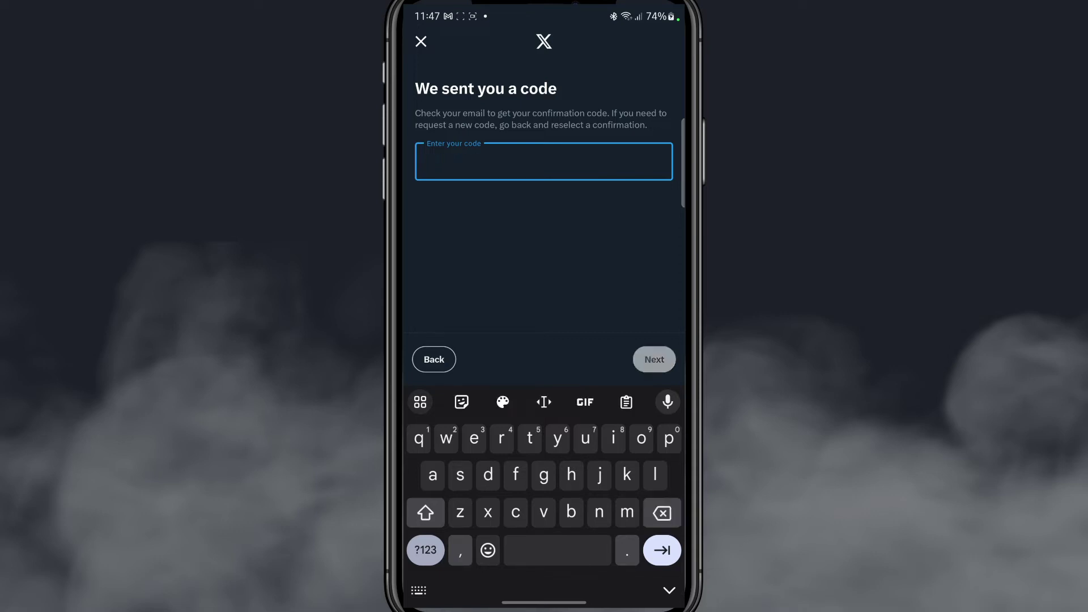
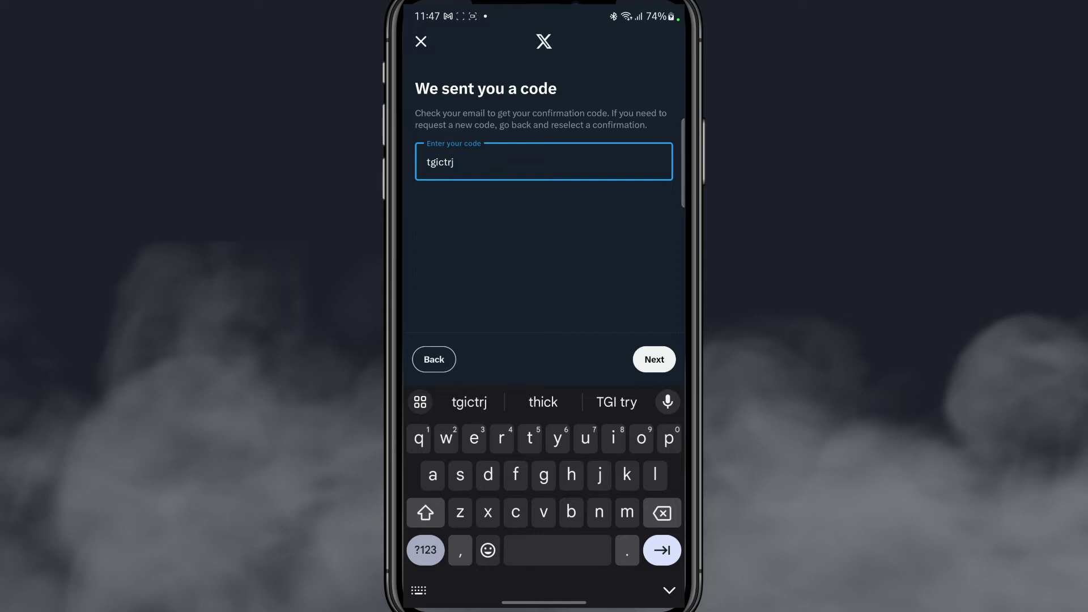
left_click(654, 359)
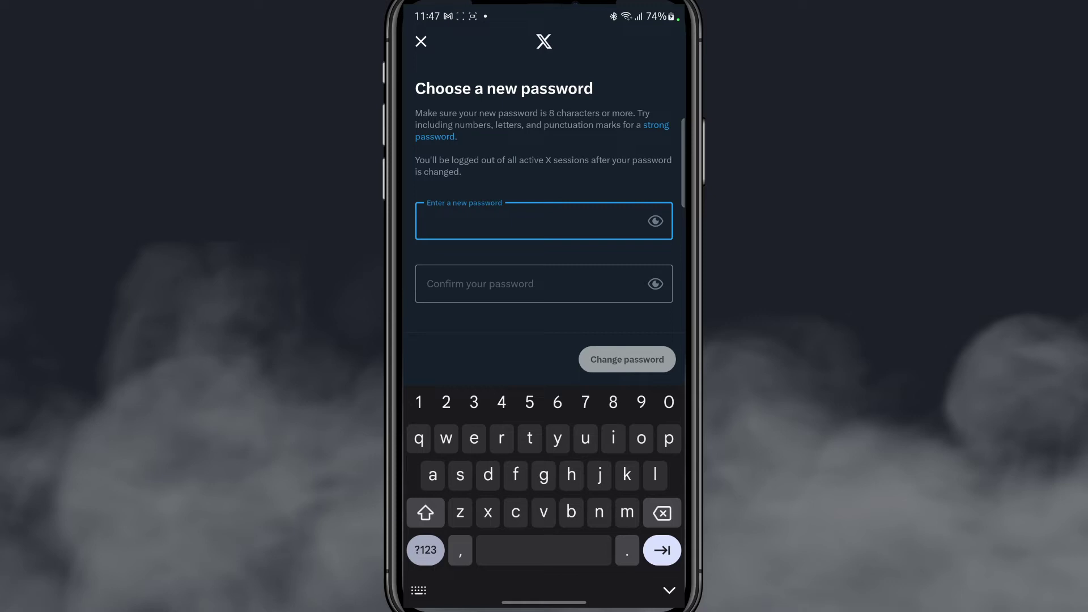
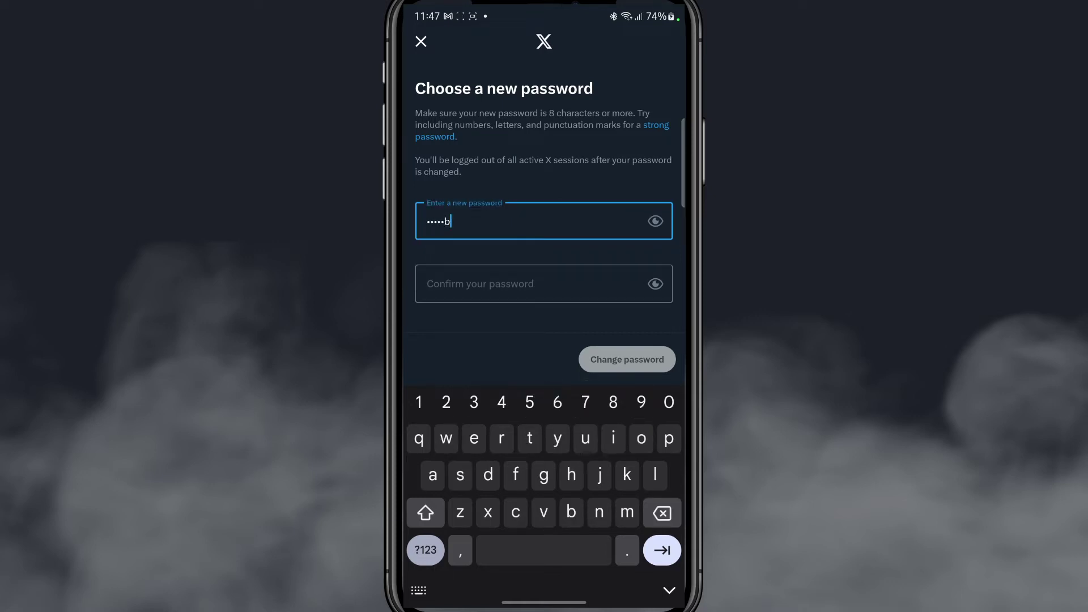
- Enter the new password, confirm it in the second field, and save it
key("Tab")
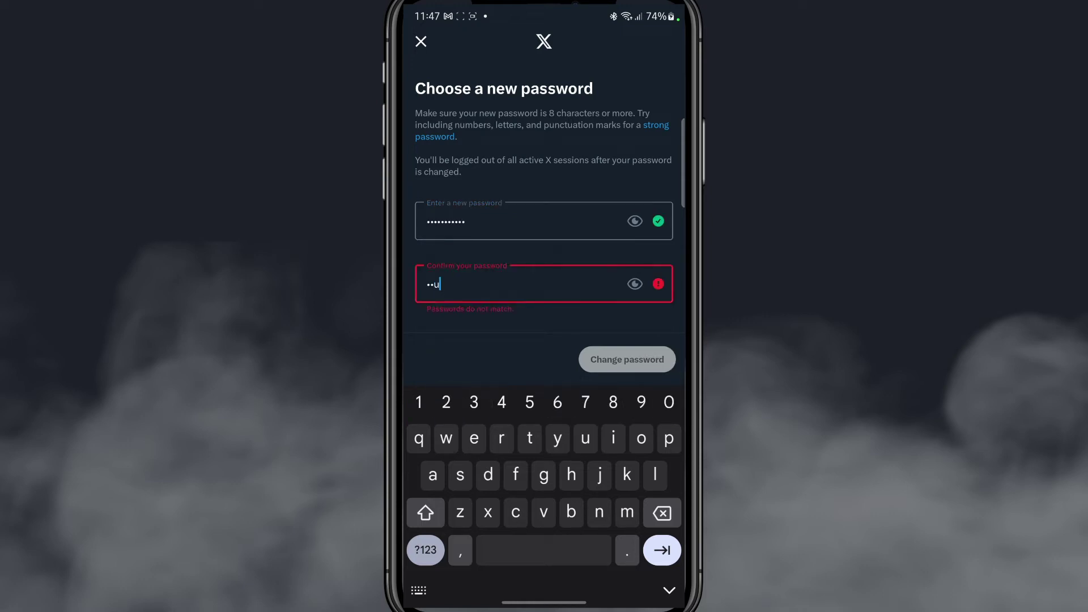
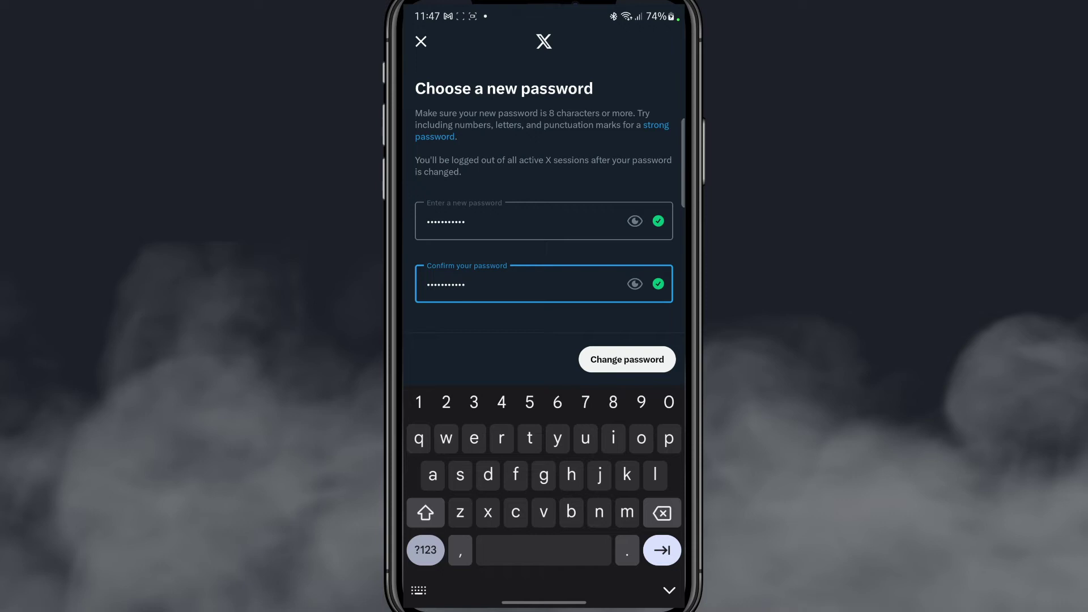
left_click(626, 359)
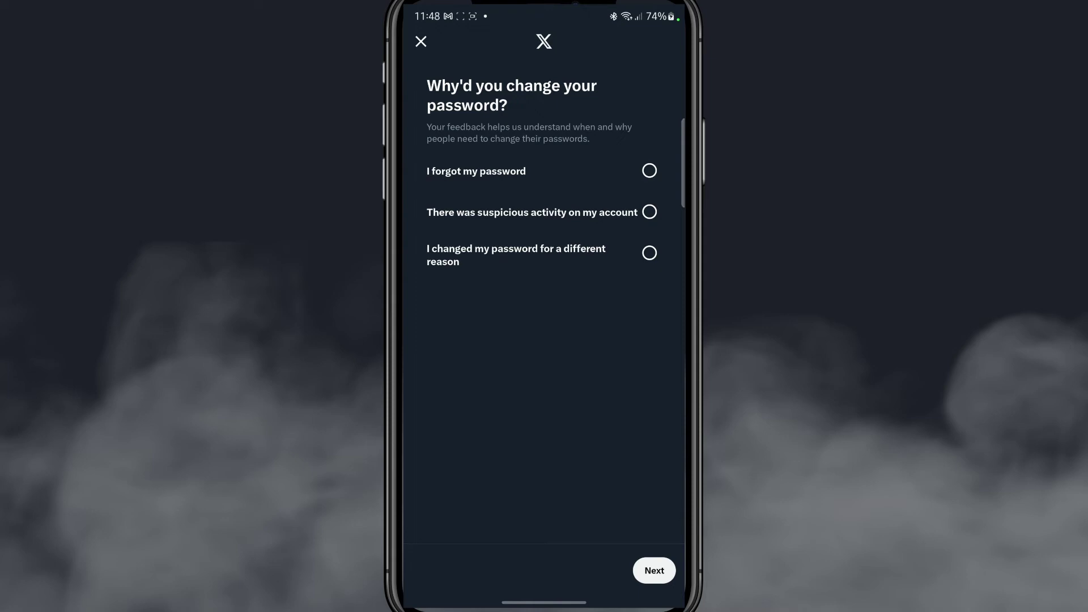
- Give 'I changed my password for a different reason' and continue into the X home feed
left_click(649, 252)
left_click(653, 571)
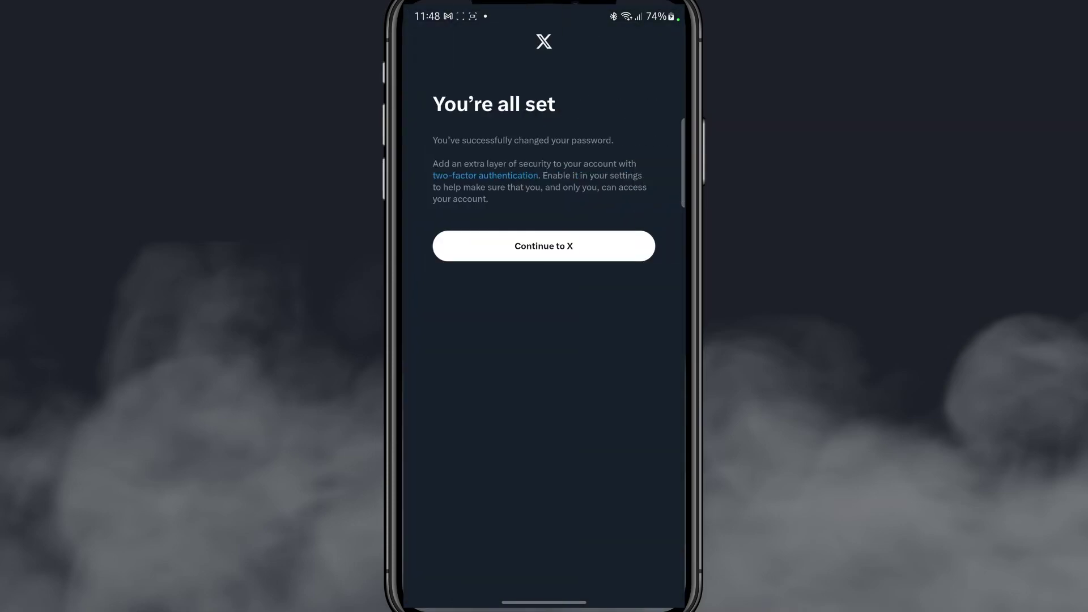
left_click(544, 246)
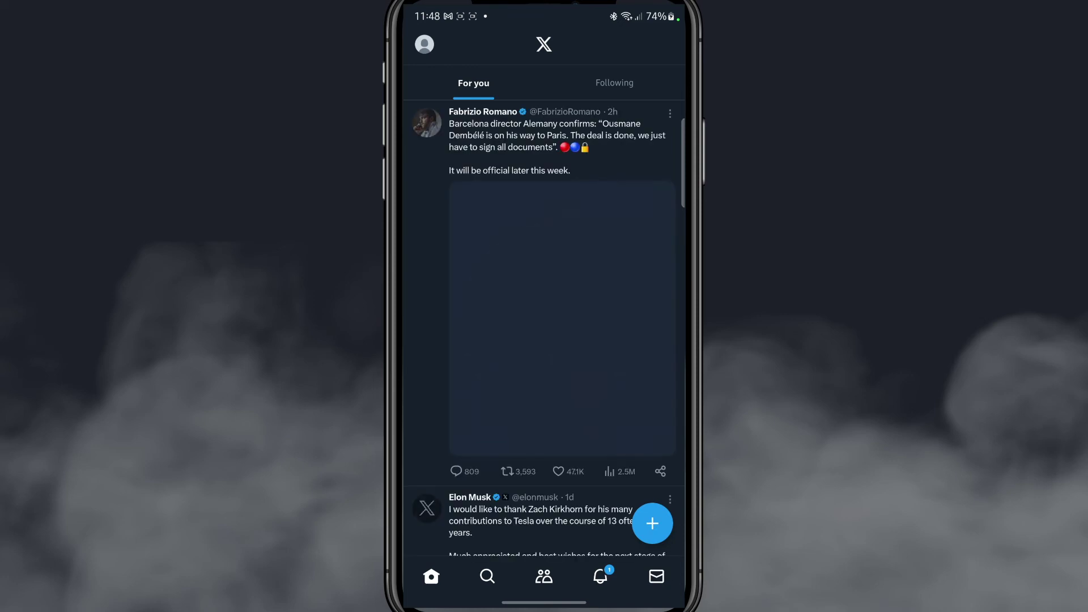
scroll(544, 340, "down", 1)
scroll(544, 339, "down", 5)
scroll(562, 340, "down", 5)
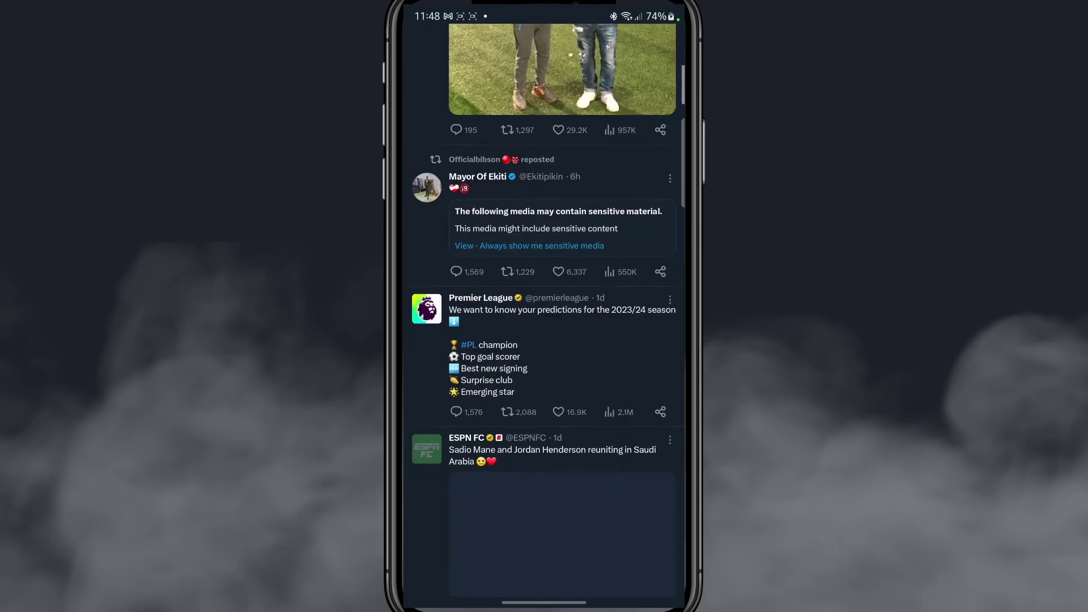
scroll(562, 340, "down", 5)
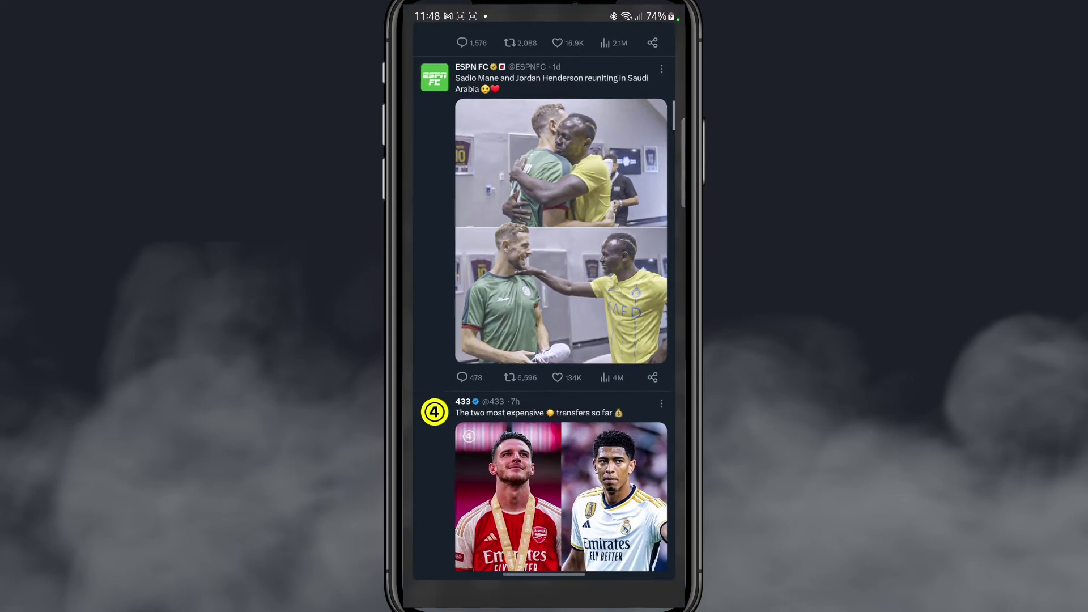
- Launch Chrome from the Google apps folder in the app list
left_click_drag(545, 602, 545, 382)
left_click_drag(476, 255, 646, 255)
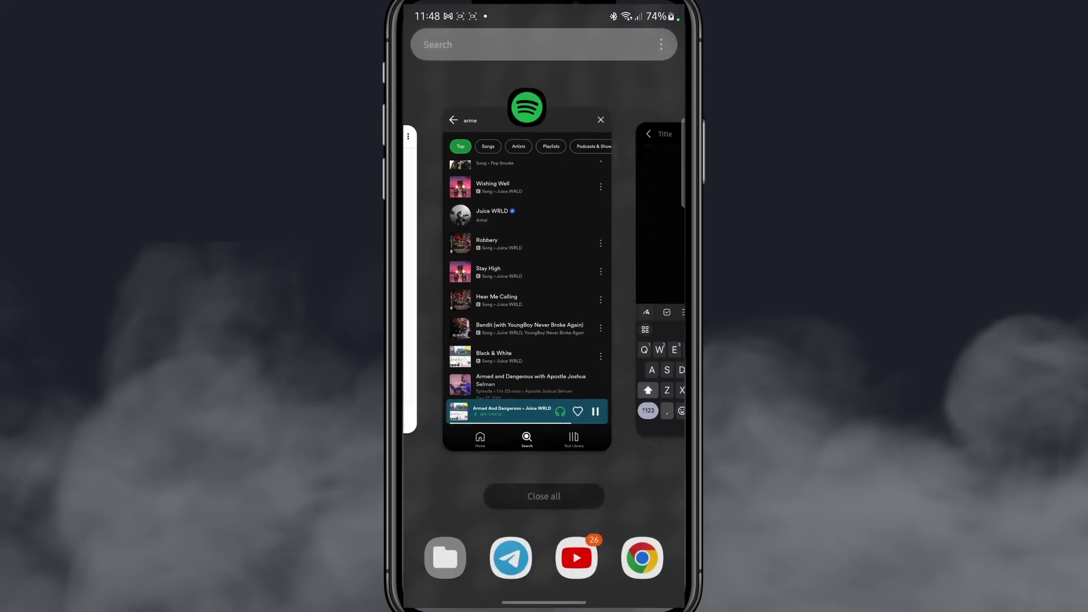
left_click_drag(544, 602, 545, 383)
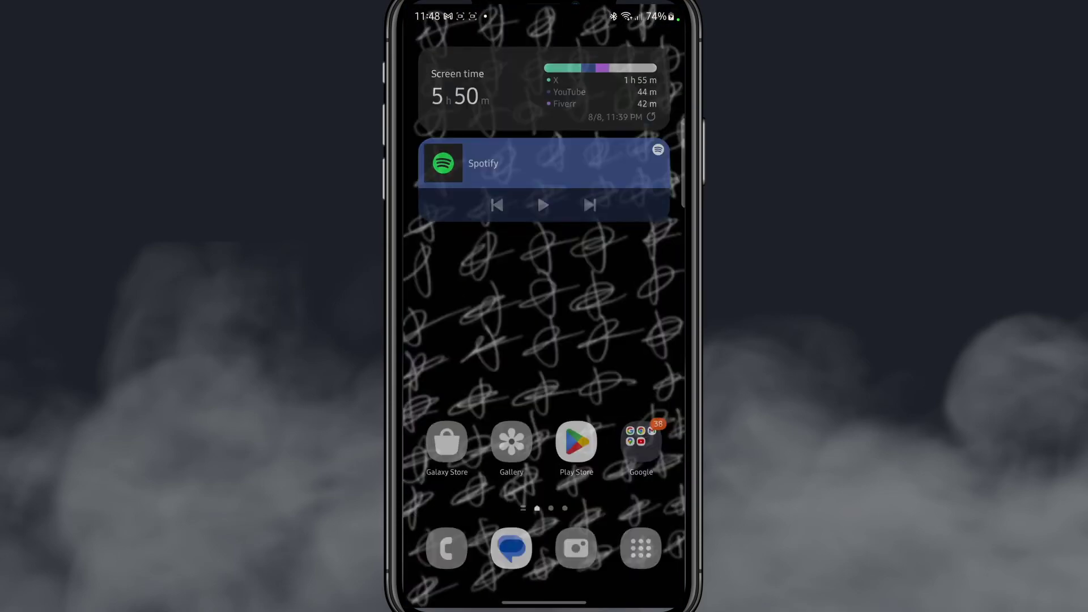
left_click_drag(544, 510, 544, 255)
left_click_drag(459, 340, 647, 340)
left_click(510, 113)
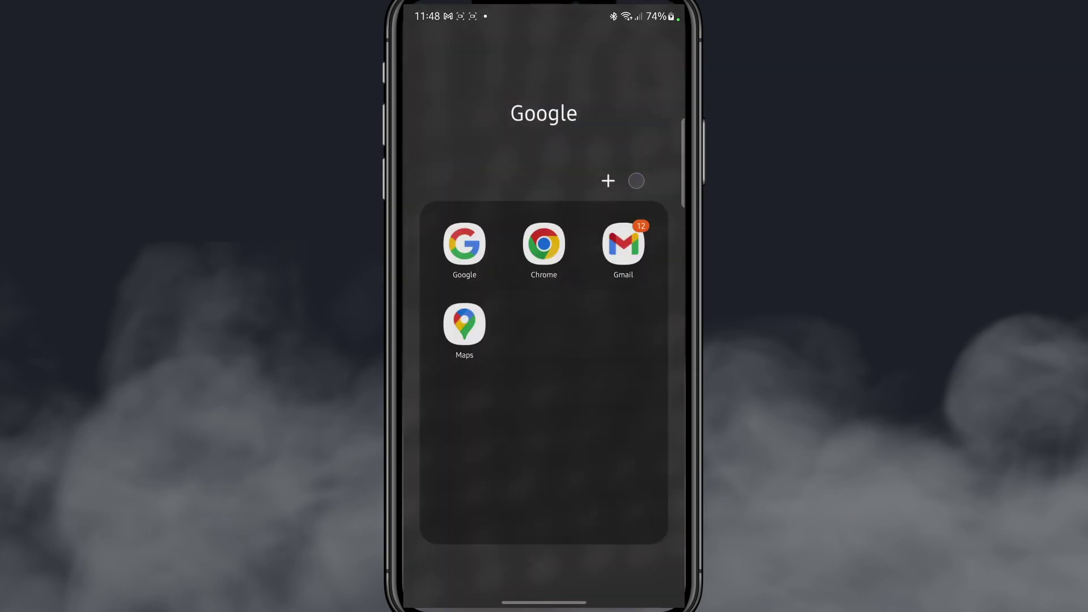
left_click(543, 245)
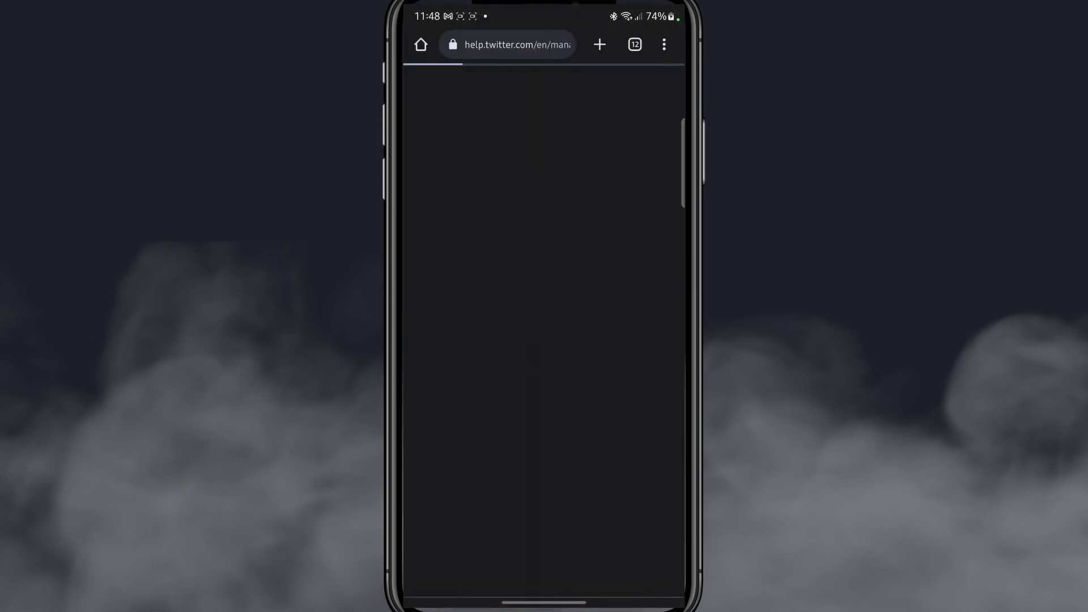
- Go to help.twitter.com using the Help Center address suggestion
left_click(511, 192)
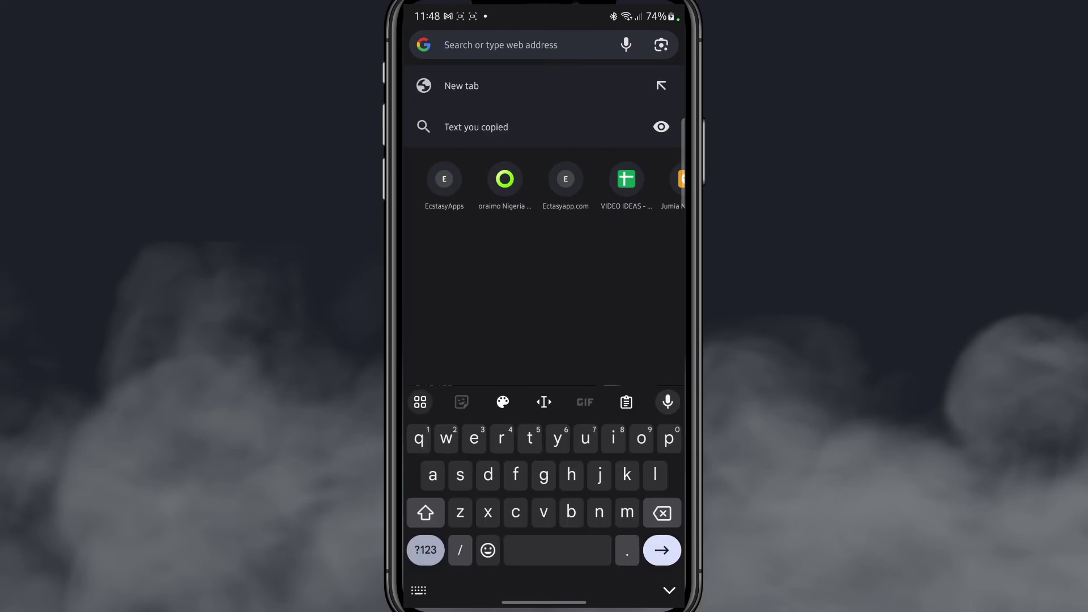
type("help.")
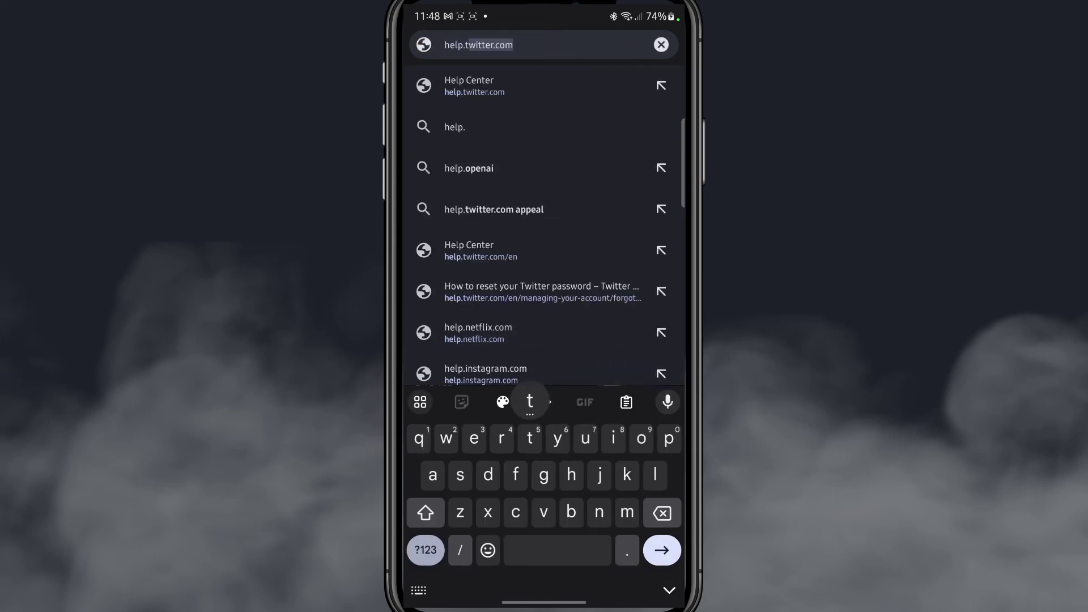
type("twitt")
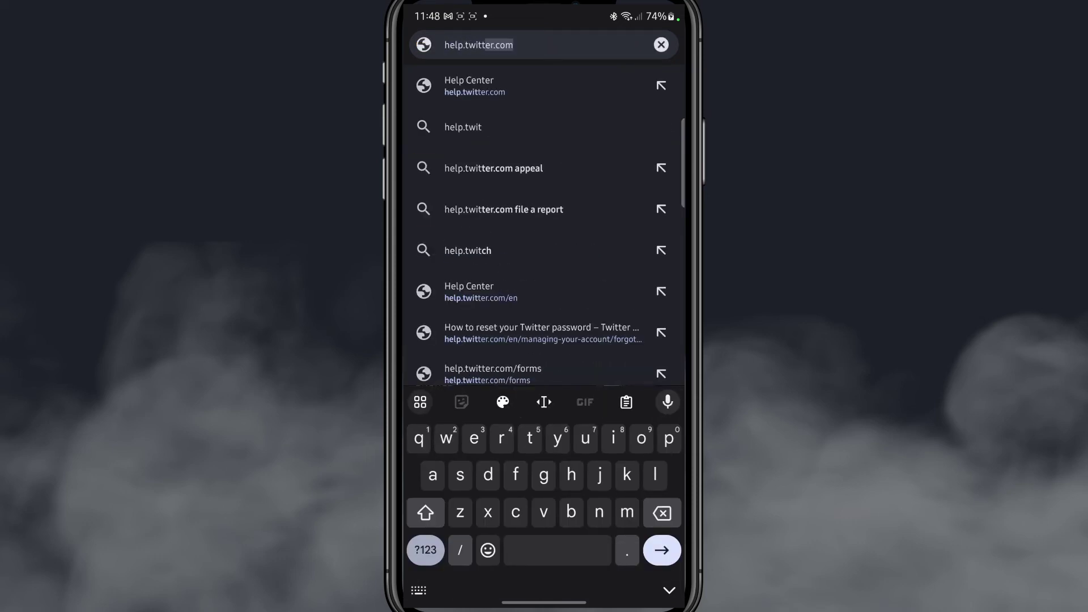
left_click(510, 86)
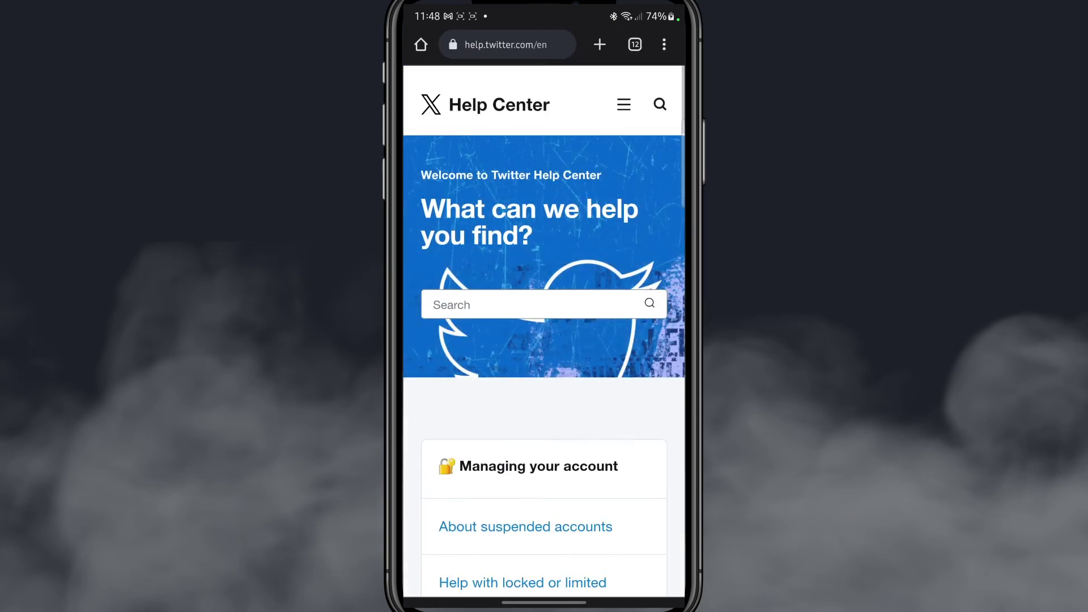
scroll(544, 365, "down", 2)
scroll(544, 366, "down", 1)
scroll(544, 366, "down", 2)
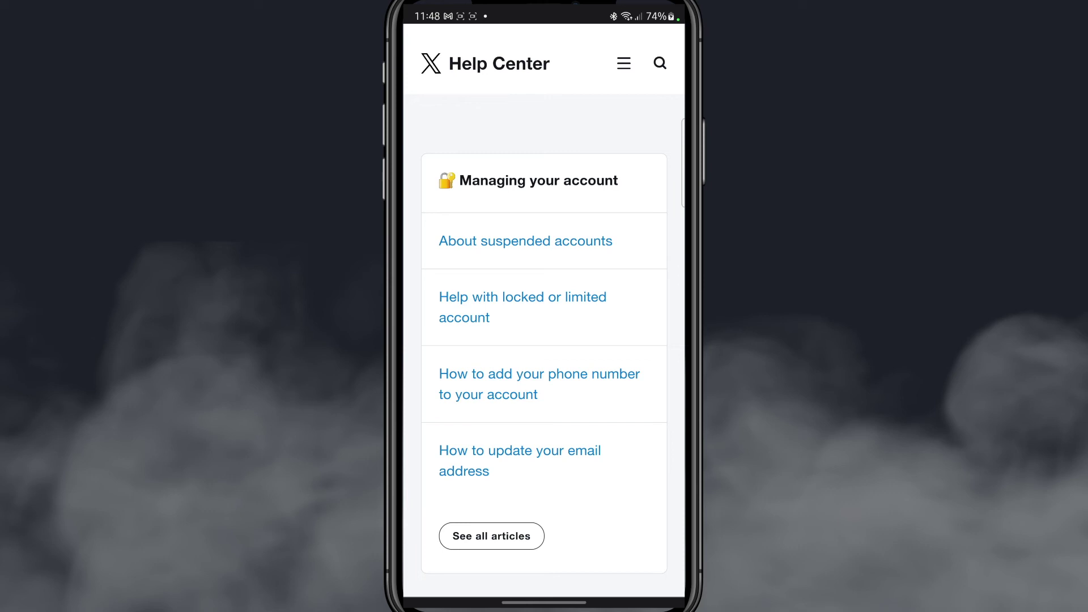
scroll(544, 340, "down", 2)
scroll(545, 340, "up", 3)
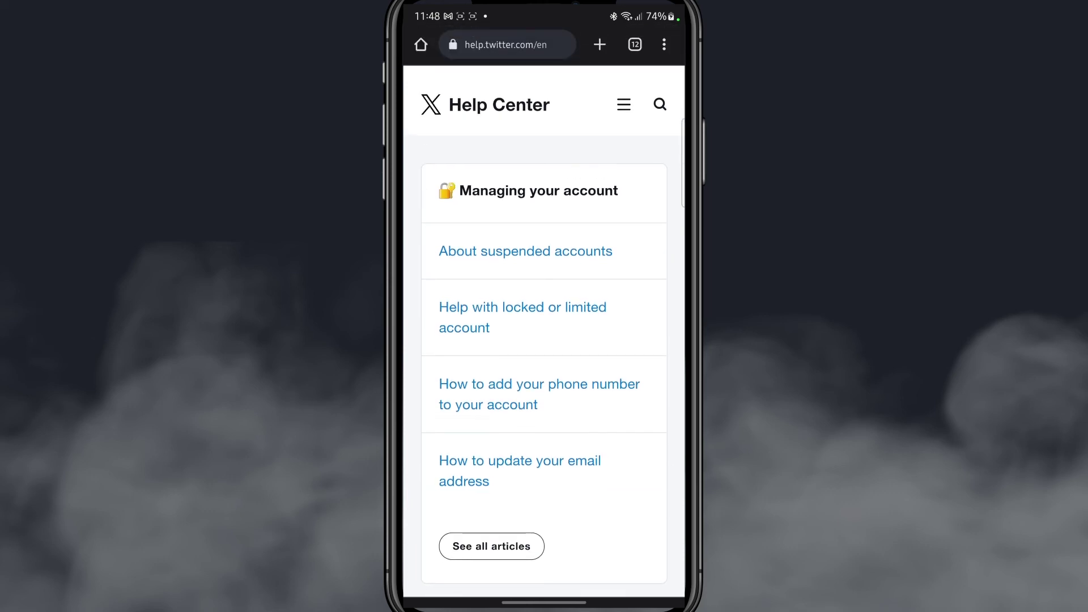
- Open 'How to reset a lost or forgotten password' via Managing your account, Login and password
left_click(492, 545)
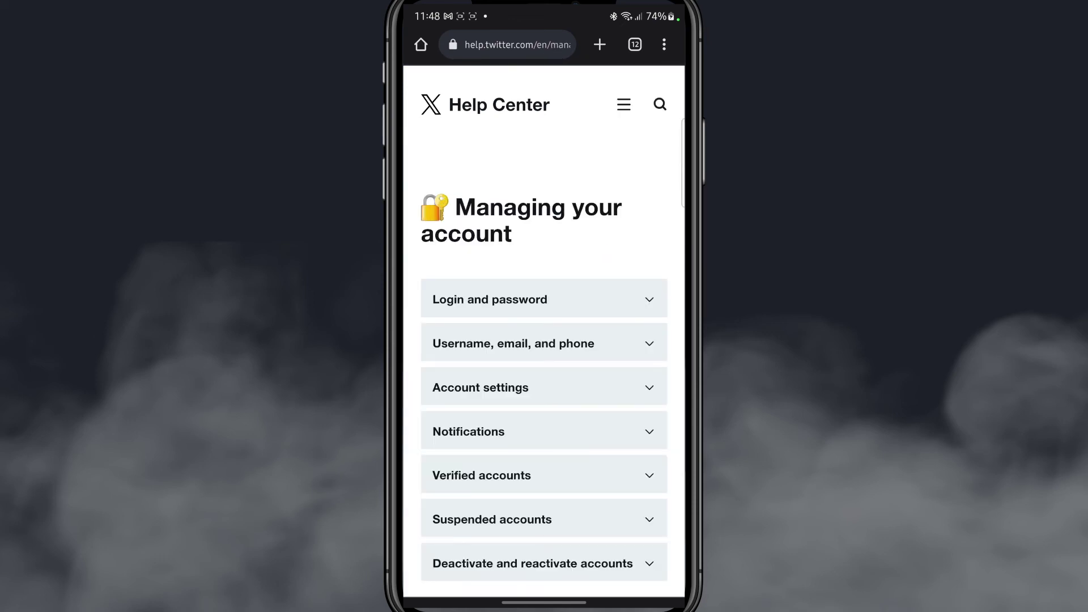
left_click(490, 300)
scroll(545, 340, "down", 1)
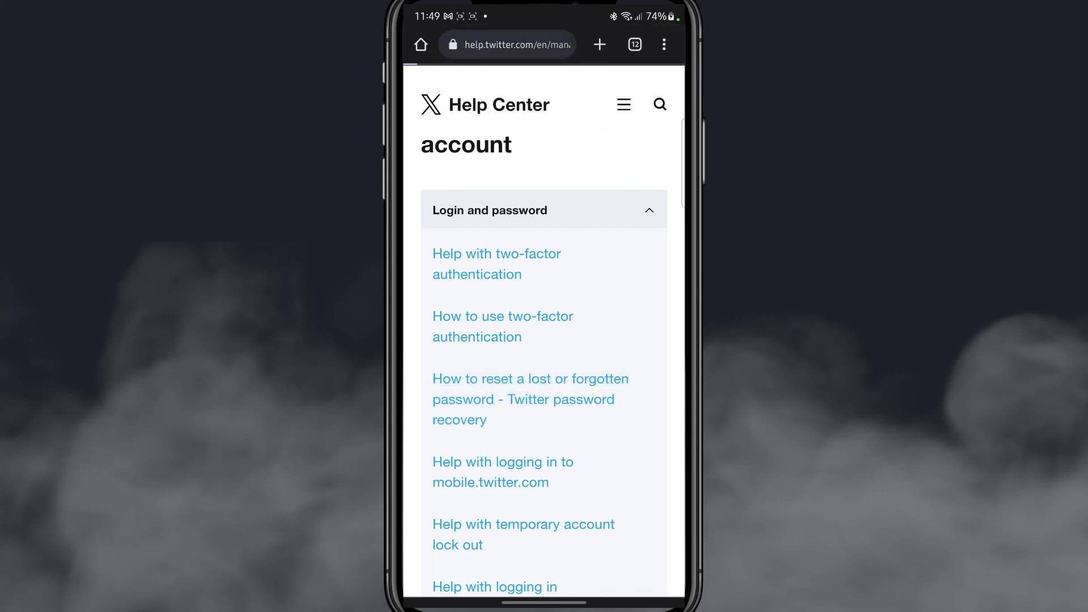
left_click(523, 391)
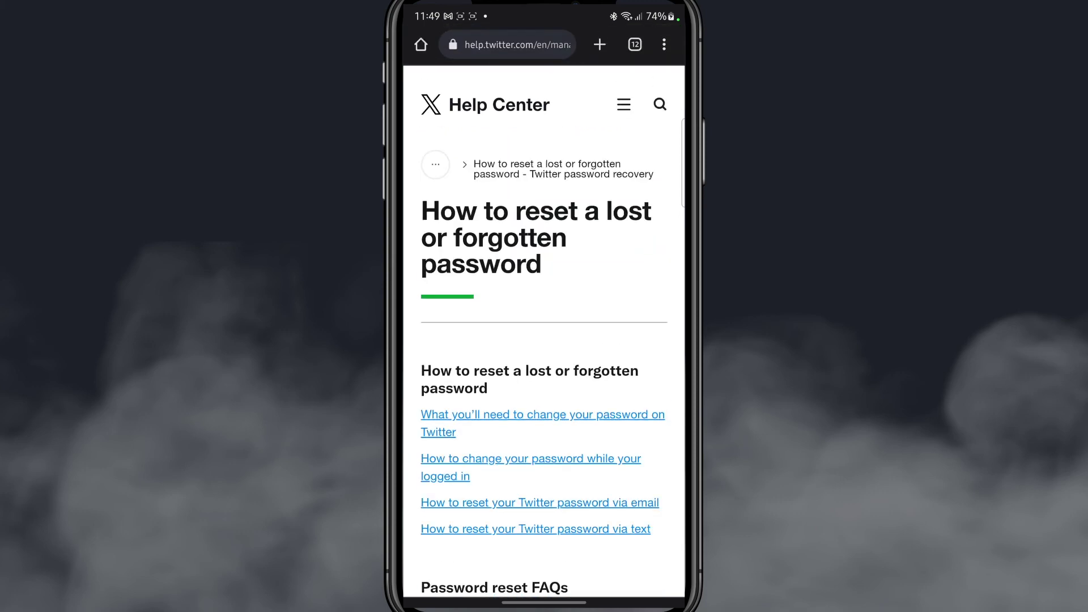
scroll(545, 341, "down", 5)
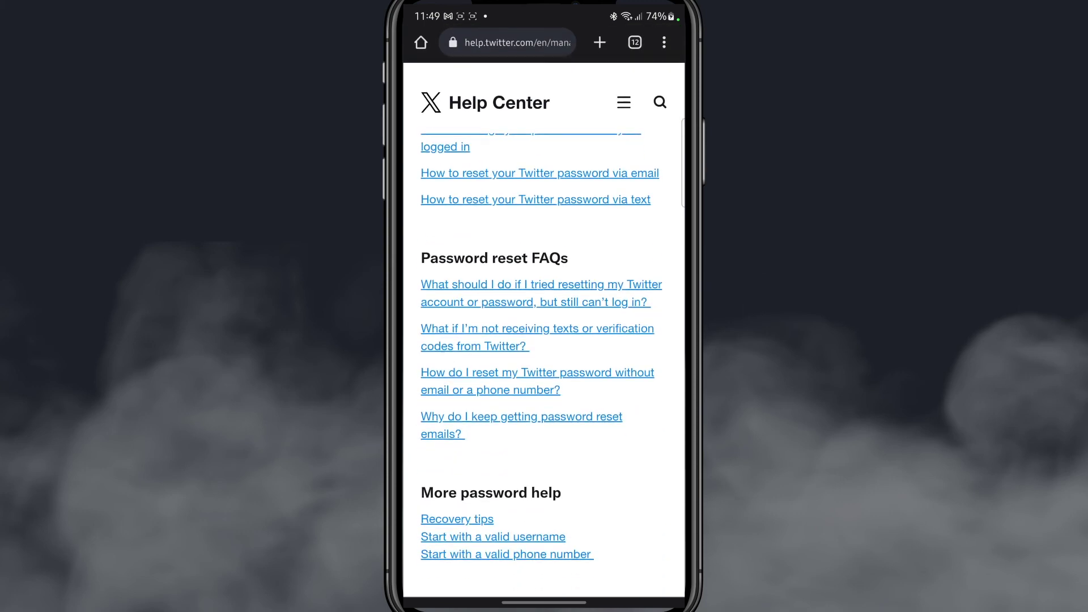
scroll(544, 341, "down", 3)
scroll(544, 340, "down", 2)
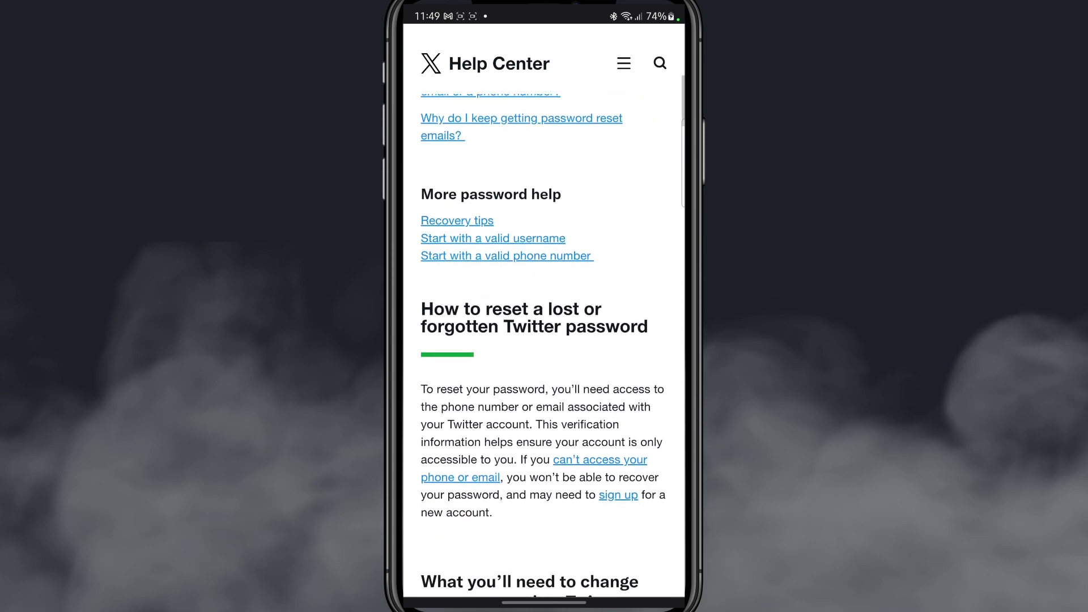
scroll(545, 340, "down", 2)
scroll(544, 341, "down", 3)
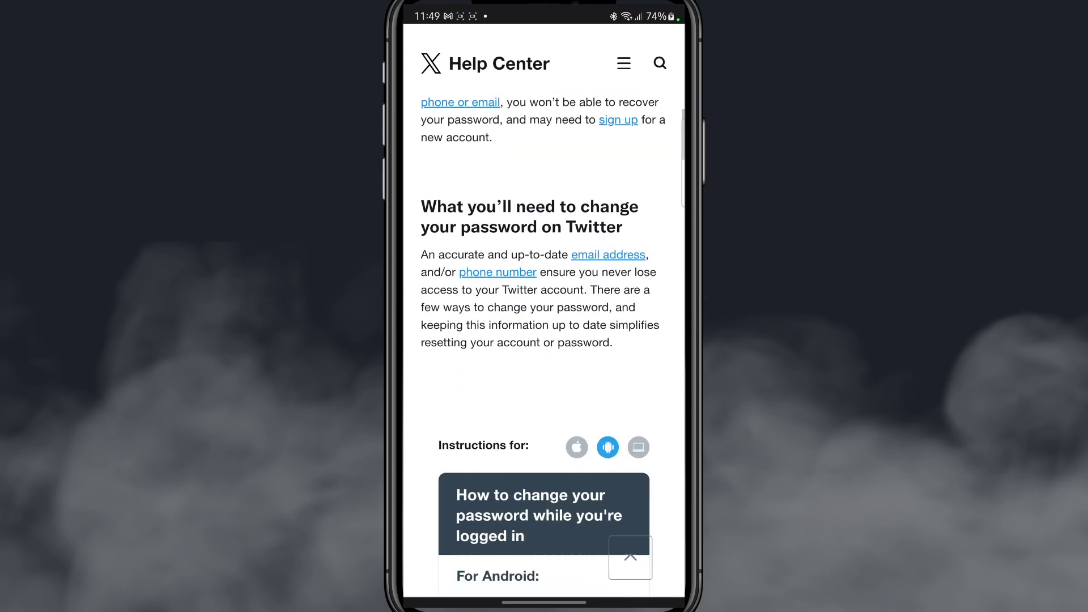
scroll(545, 341, "down", 3)
scroll(544, 340, "down", 3)
scroll(544, 340, "down", 2)
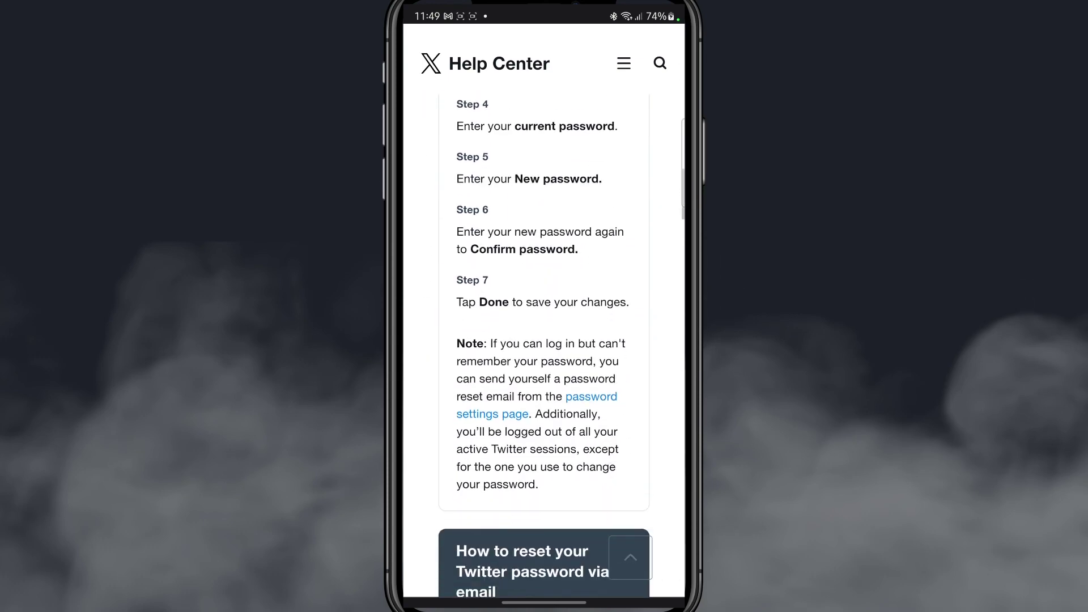
scroll(544, 340, "down", 2)
scroll(544, 340, "down", 3)
scroll(544, 340, "down", 1)
scroll(544, 340, "down", 2)
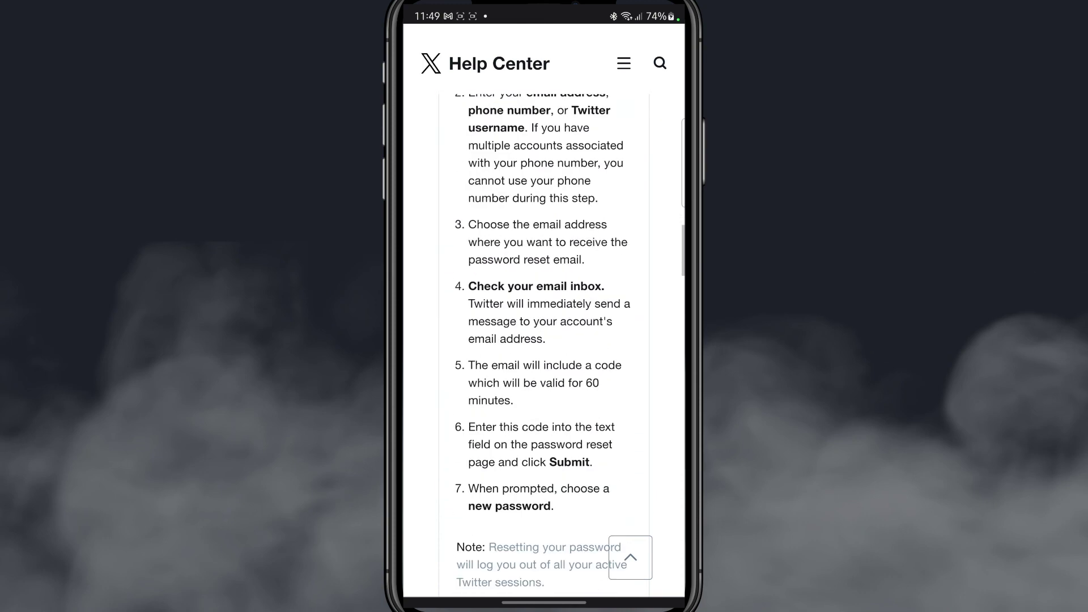
scroll(544, 340, "down", 3)
scroll(544, 340, "down", 2)
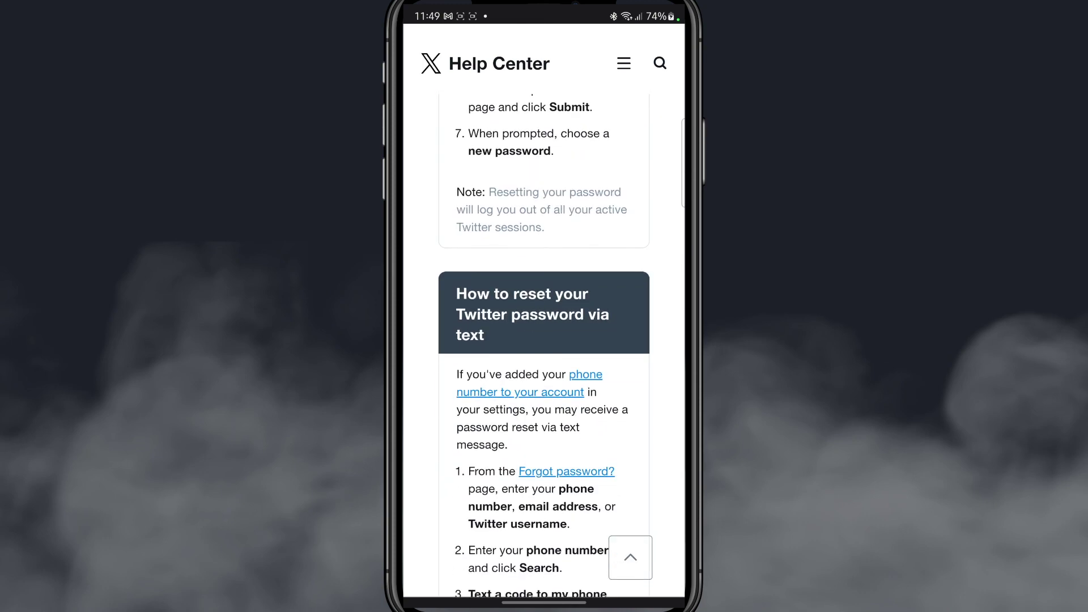
scroll(544, 340, "down", 1)
scroll(545, 340, "down", 2)
scroll(544, 340, "down", 3)
scroll(544, 340, "down", 2)
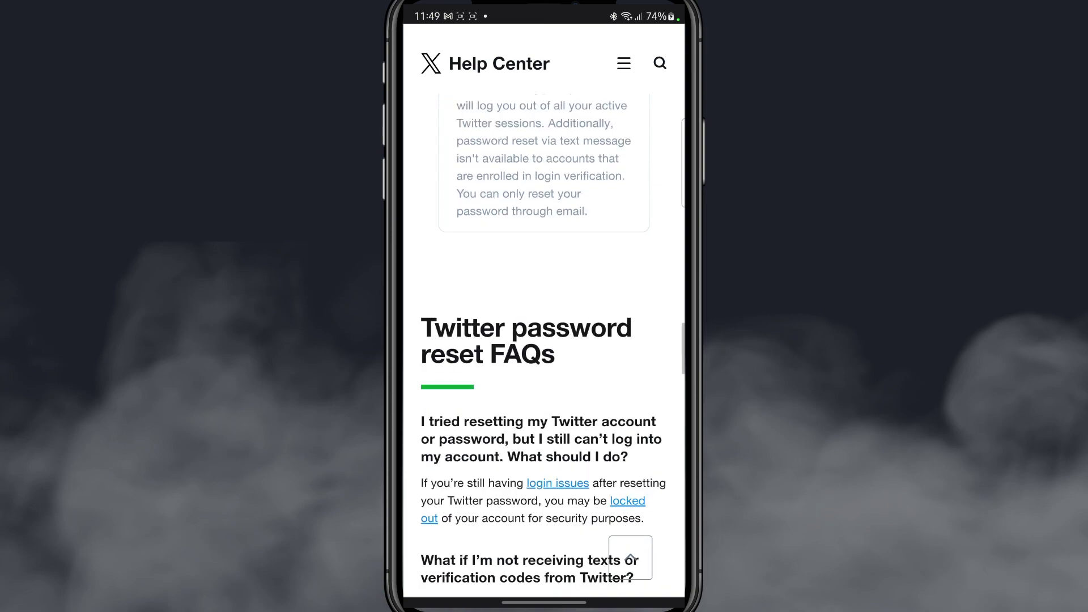
scroll(544, 340, "down", 3)
scroll(544, 340, "down", 3)
scroll(545, 339, "down", 2)
scroll(544, 341, "down", 2)
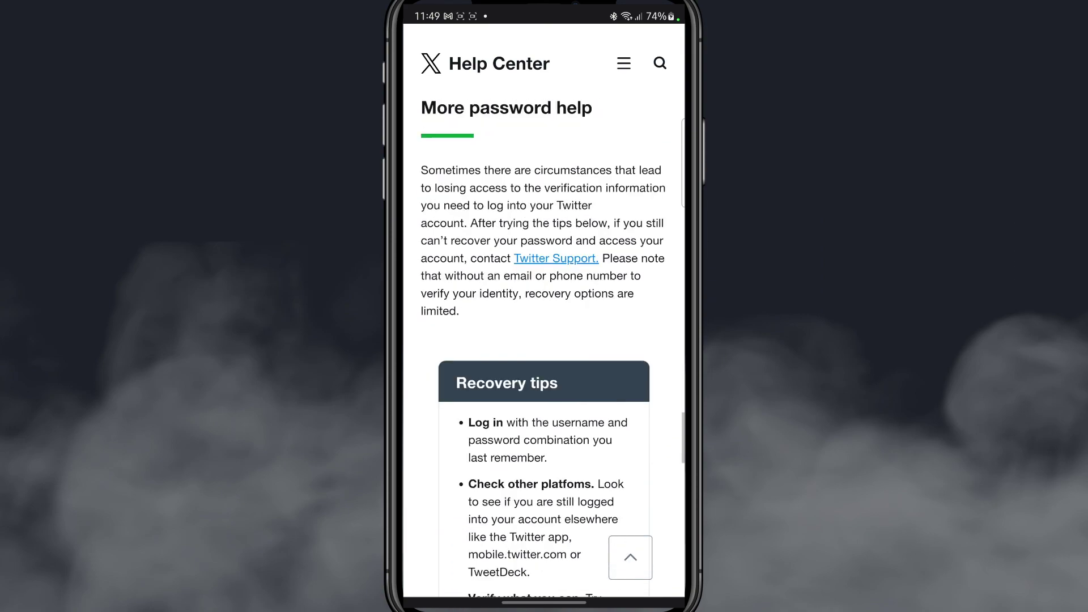
scroll(544, 340, "down", 3)
scroll(544, 340, "down", 3)
scroll(545, 340, "down", 5)
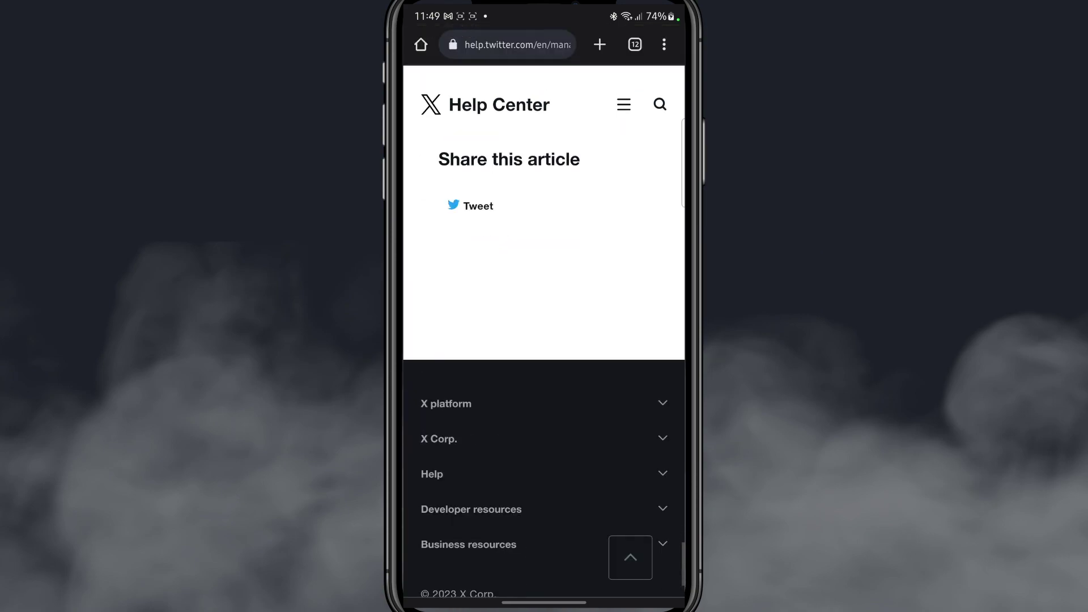
scroll(544, 339, "up", 2)
scroll(545, 340, "up", 2)
scroll(544, 340, "up", 4)
scroll(544, 340, "up", 2)
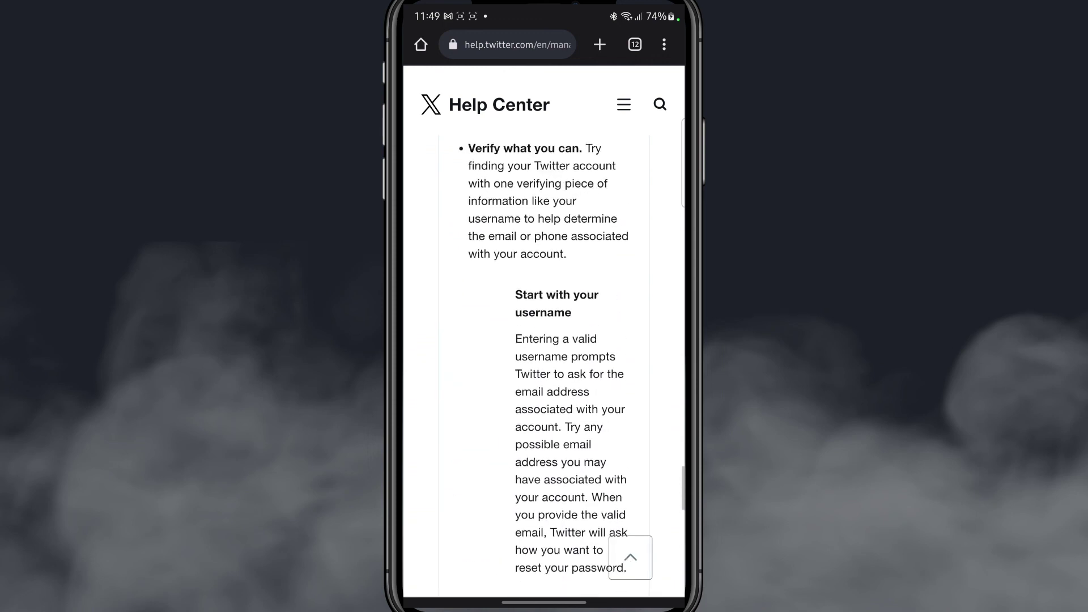
scroll(545, 340, "up", 3)
scroll(544, 340, "up", 2)
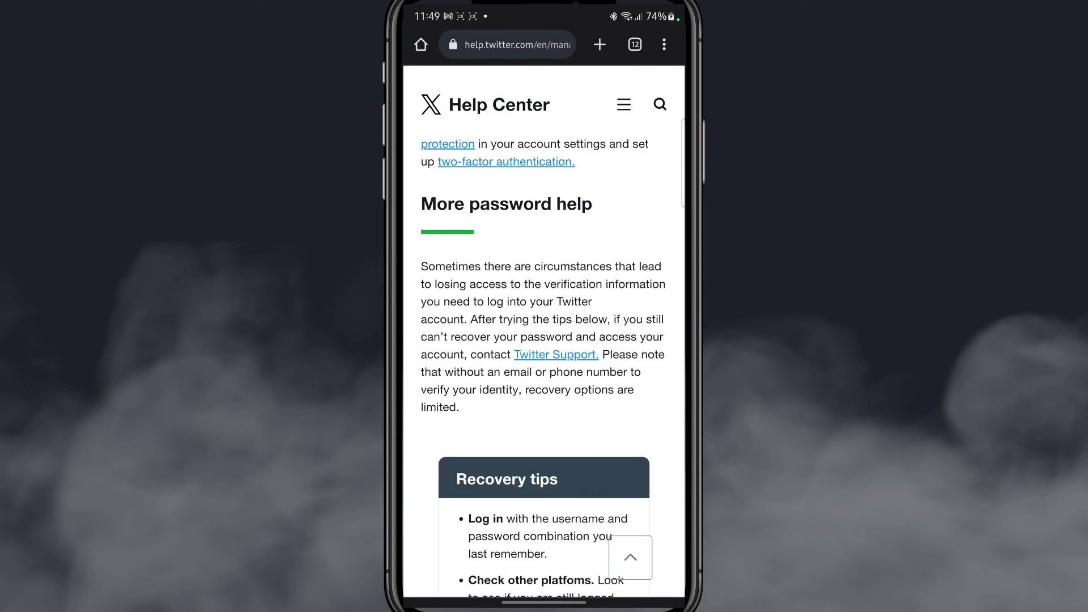